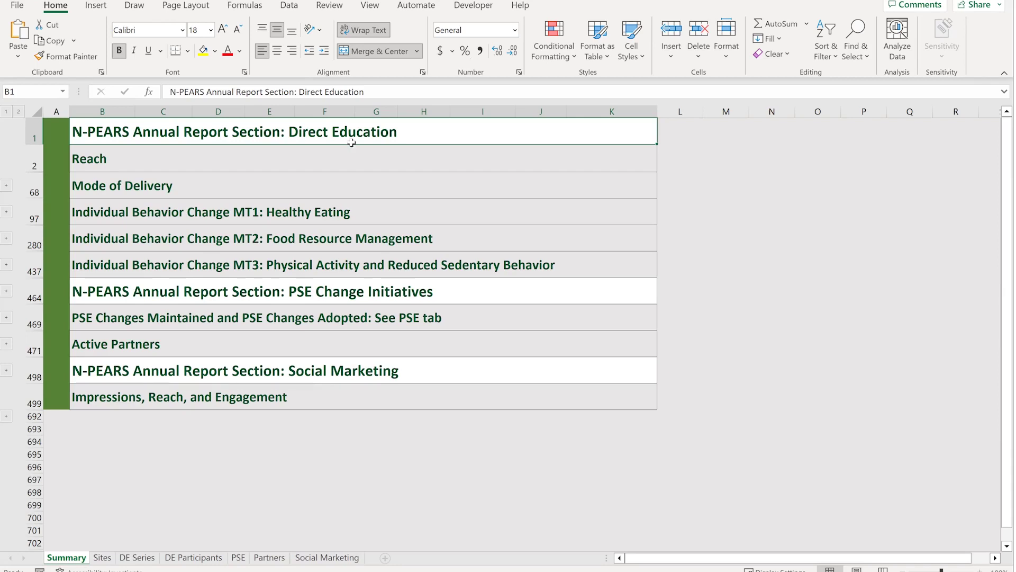
- Look over the Sites and PSE sheets, and return to the Summary sheet
{"action": "left_click", "coordinate": [102, 558]}
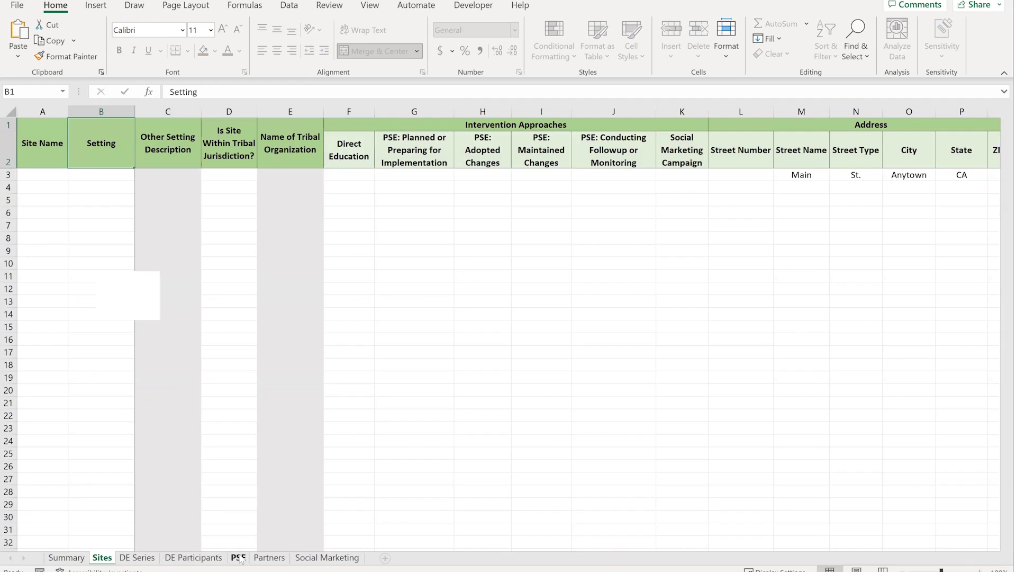
{"action": "left_click", "coordinate": [239, 558]}
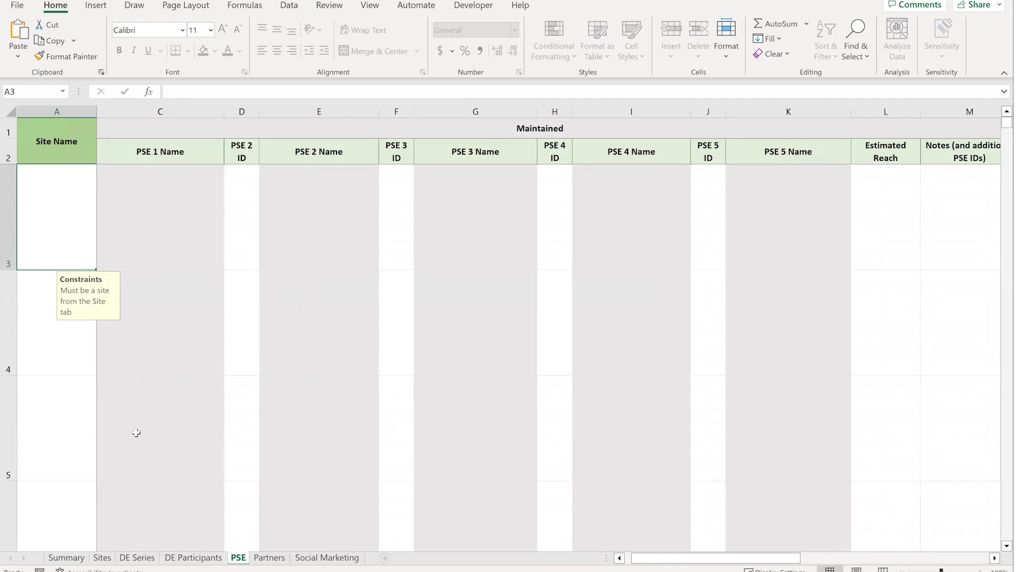
{"action": "left_click", "coordinate": [64, 557]}
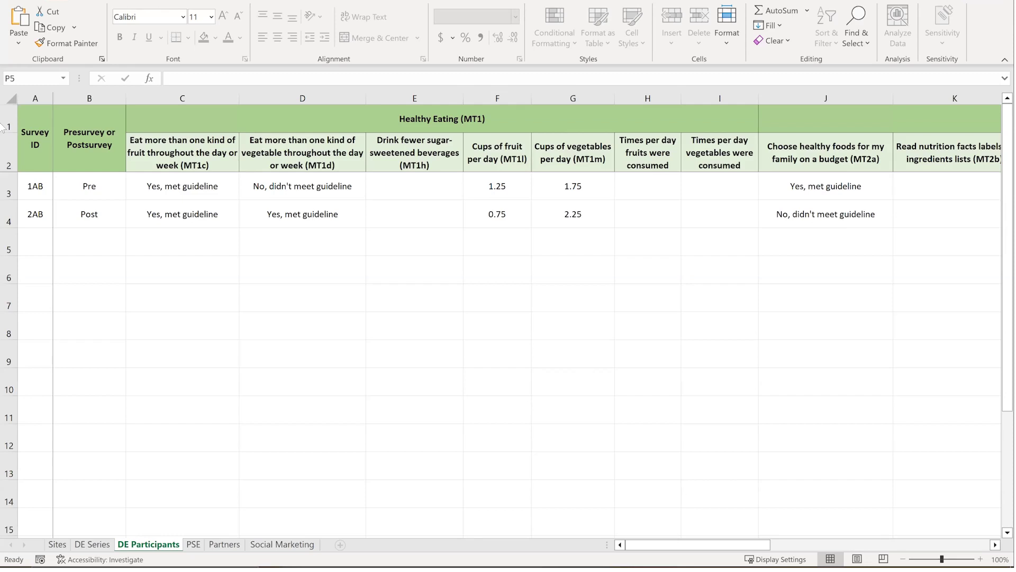
- Copy rows 3 and 4 (survey IDs 1AB and 2AB) from the staff workbook's DE Participants sheet and switch to the agency workbook
{"action": "left_click", "coordinate": [29, 118]}
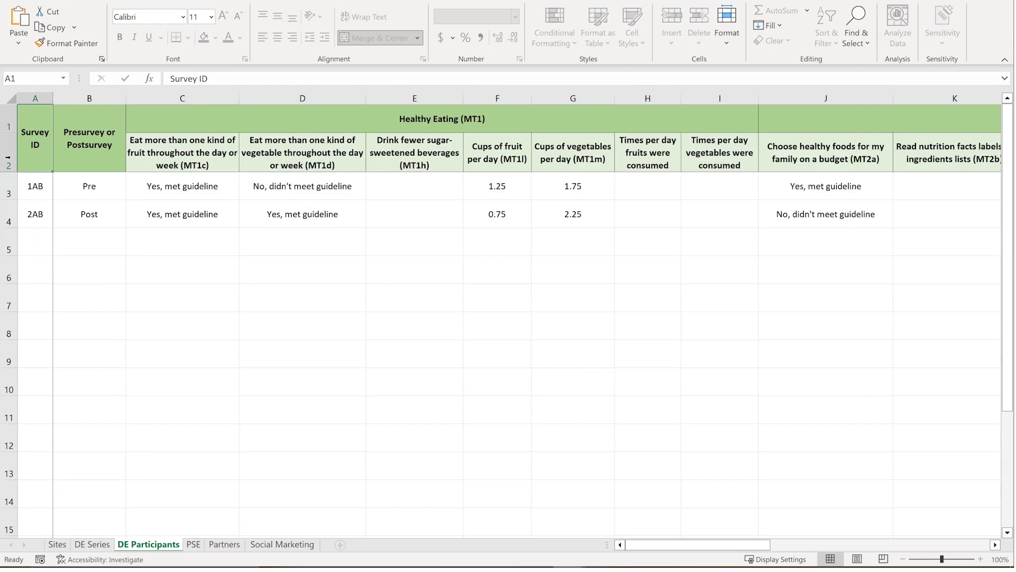
{"action": "left_click_drag", "start_coordinate": [7, 193], "coordinate": [7, 211]}
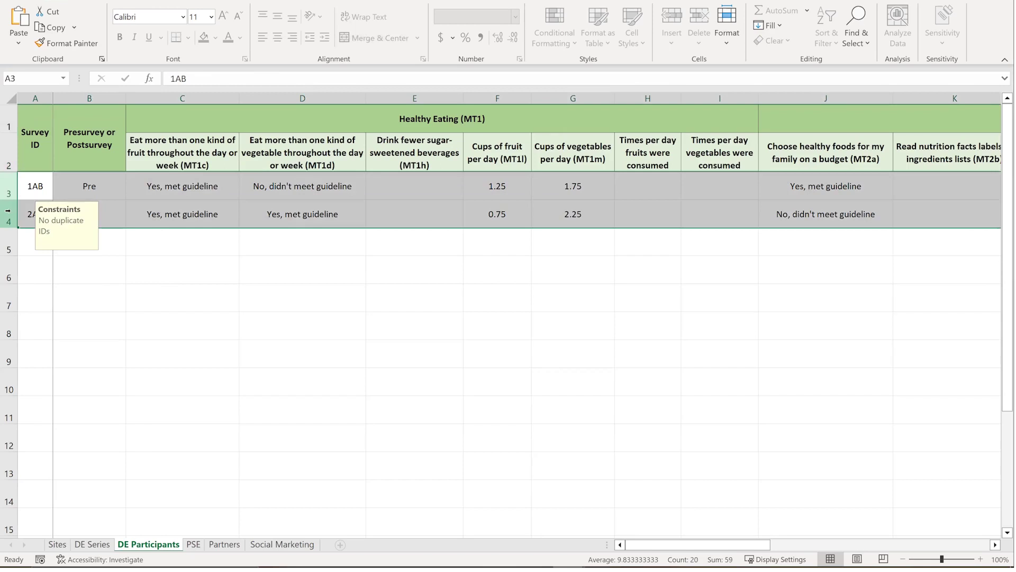
{"action": "right_click", "coordinate": [7, 211]}
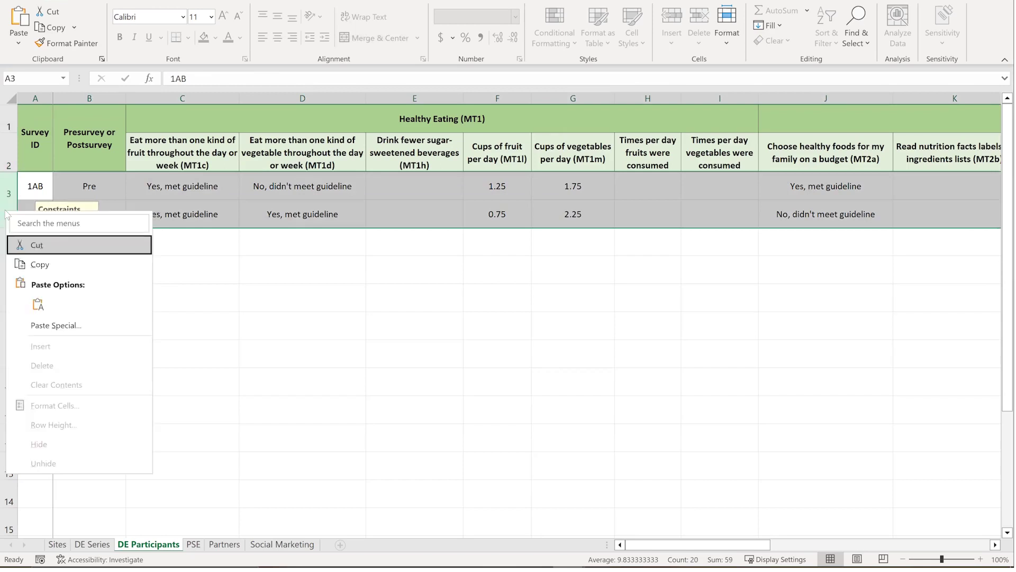
{"action": "left_click", "coordinate": [33, 264]}
{"action": "key", "text": "alt+Tab"}
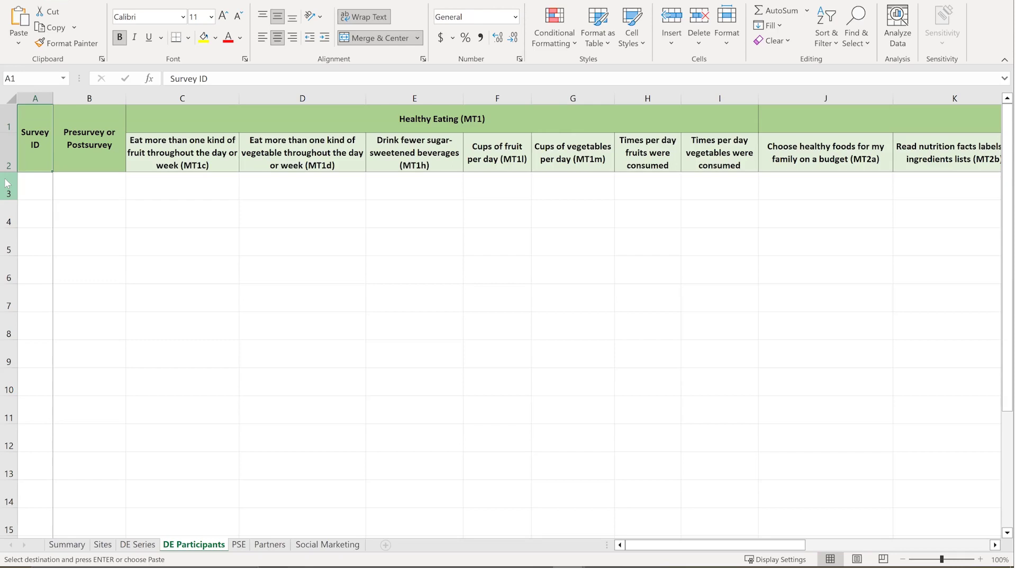
- Paste the copied survey rows into empty rows 3 and 4 of the agency workbook's DE Participants sheet
{"action": "left_click", "coordinate": [7, 185]}
{"action": "left_click", "coordinate": [8, 212], "text": "shift"}
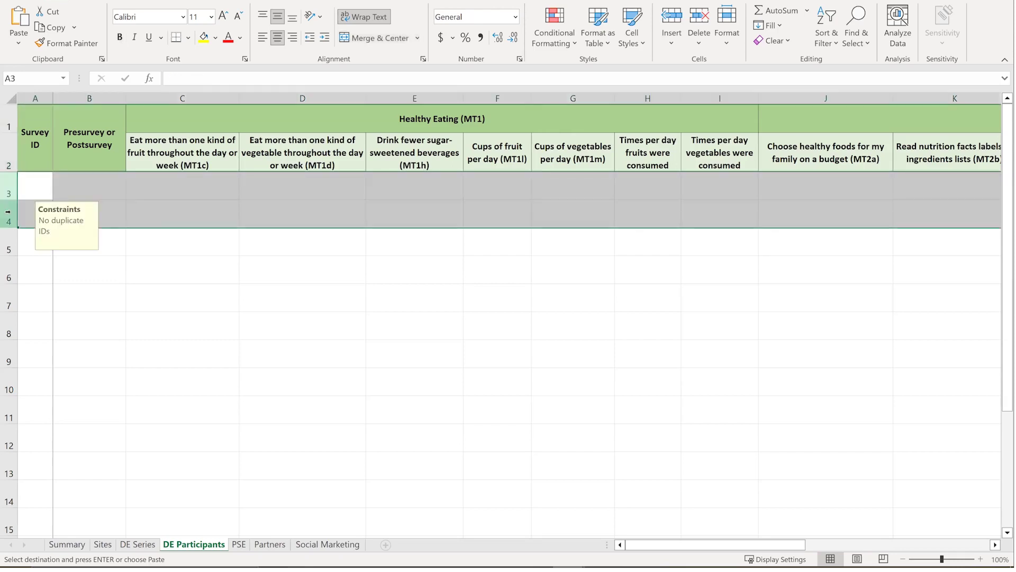
{"action": "right_click", "coordinate": [7, 214]}
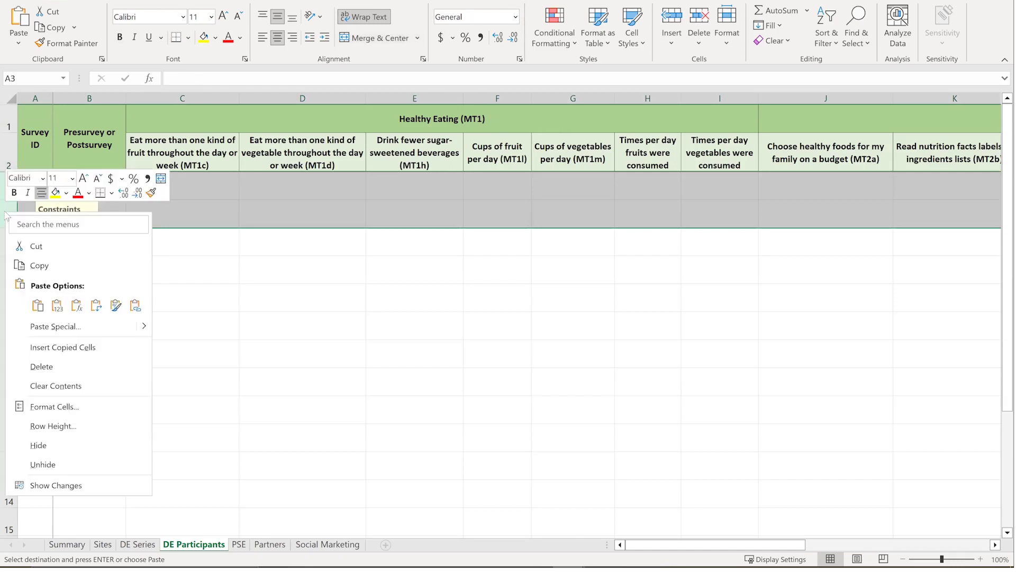
{"action": "left_click", "coordinate": [37, 305]}
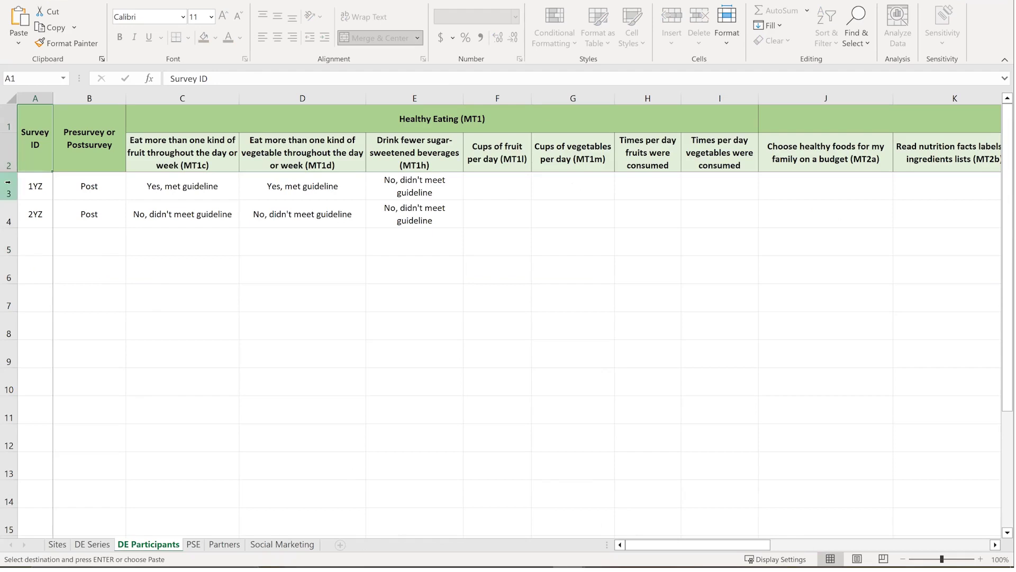
- Copy rows 3 and 4 (survey IDs 1YZ and 2YZ) from the other staff workbook's DE Participants sheet and return to the agency workbook
{"action": "left_click_drag", "start_coordinate": [7, 181], "coordinate": [7, 205]}
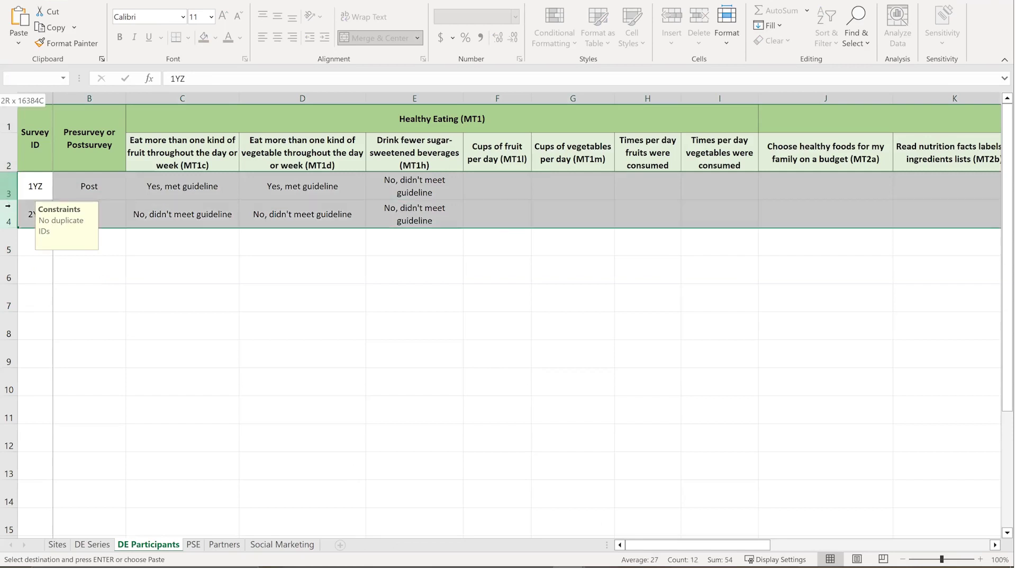
{"action": "right_click", "coordinate": [8, 208]}
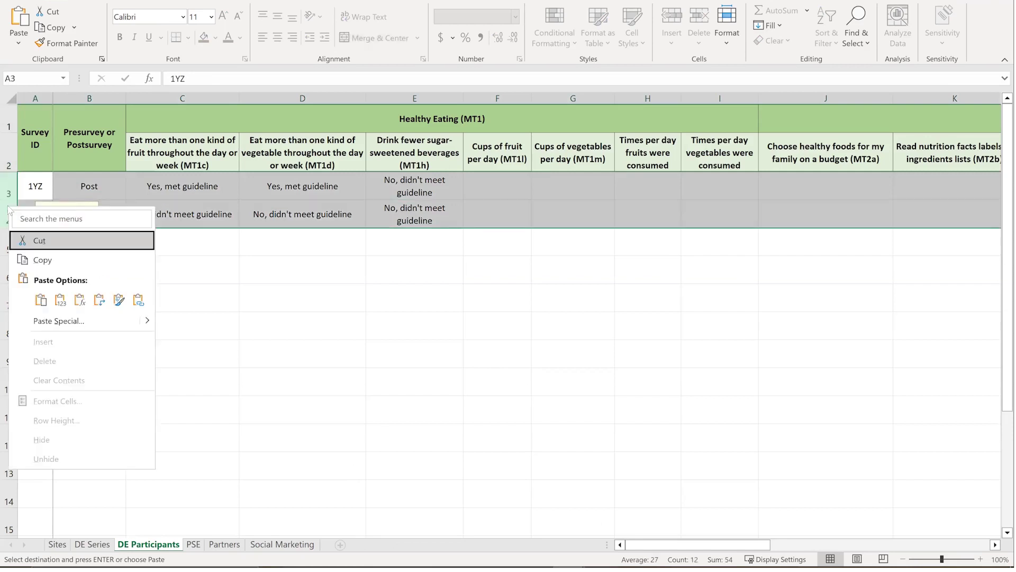
{"action": "left_click", "coordinate": [33, 260]}
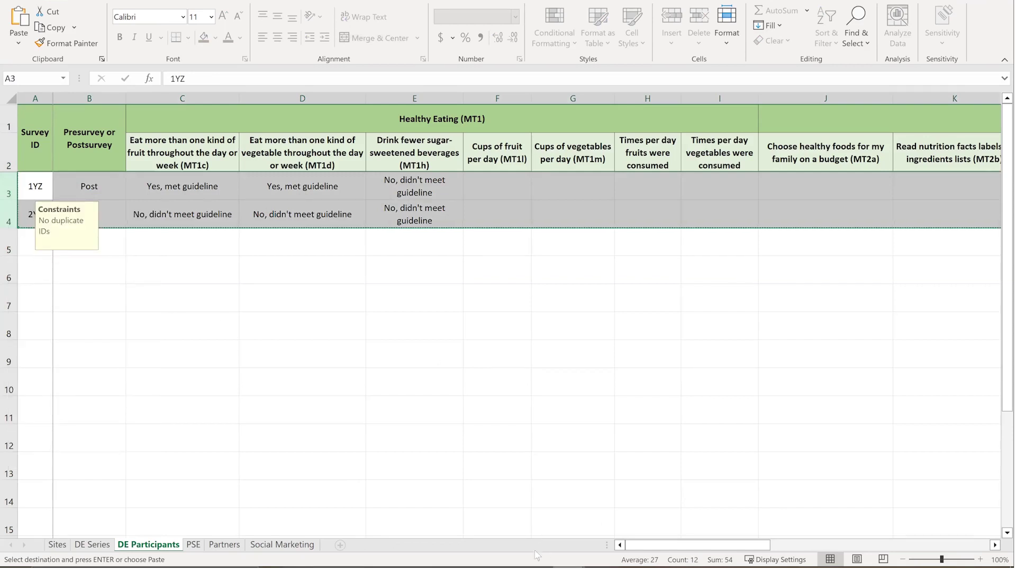
{"action": "mouse_move", "coordinate": [537, 555]}
{"action": "left_click", "coordinate": [437, 514]}
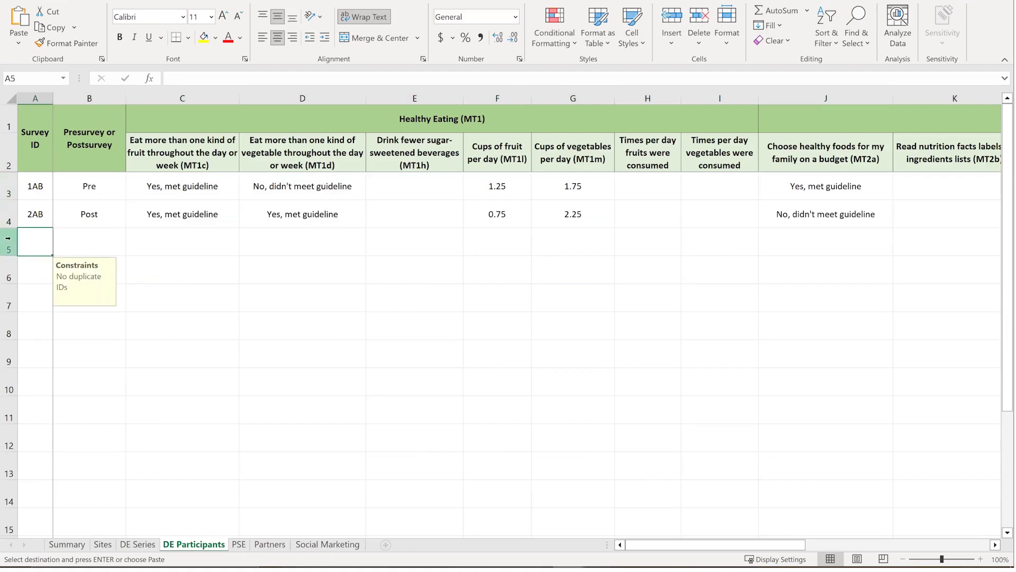
- Paste the second set of survey rows into rows 5 and 6 of the DE Participants sheet, directly below the existing entries
{"action": "left_click_drag", "start_coordinate": [8, 240], "coordinate": [7, 259]}
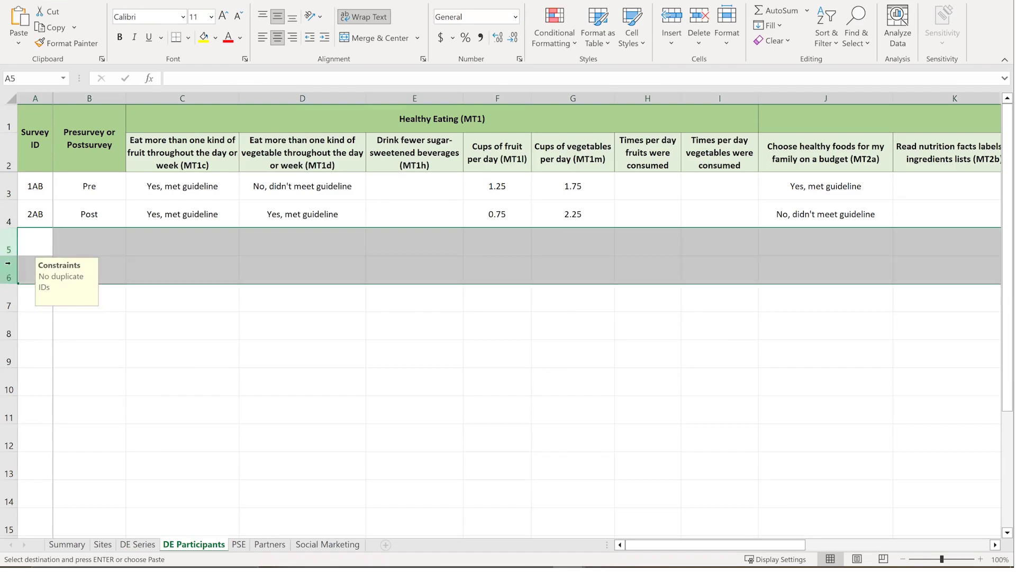
{"action": "right_click", "coordinate": [7, 258]}
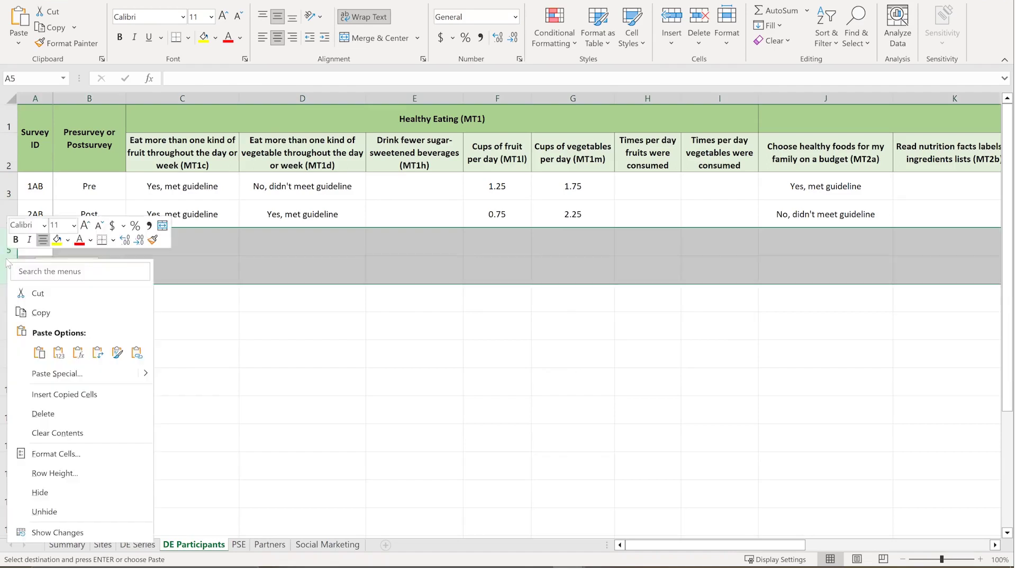
{"action": "left_click", "coordinate": [37, 355]}
- Copy the Green Central Park and ABC Organization rows from the staff workbook's Partners sheet
{"action": "key", "text": "alt+Tab"}
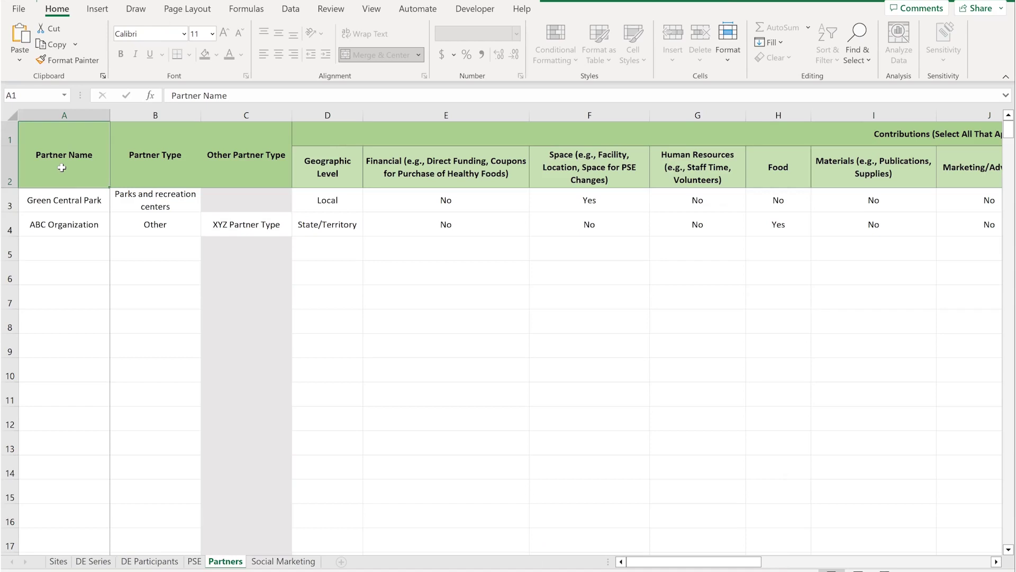
{"action": "left_click_drag", "start_coordinate": [15, 200], "coordinate": [12, 220]}
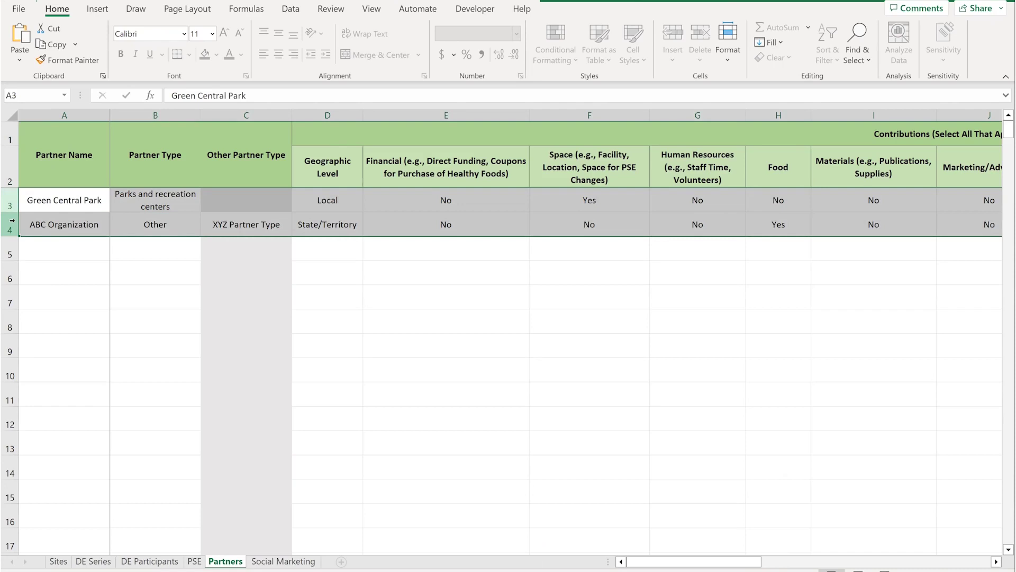
{"action": "right_click", "coordinate": [13, 222]}
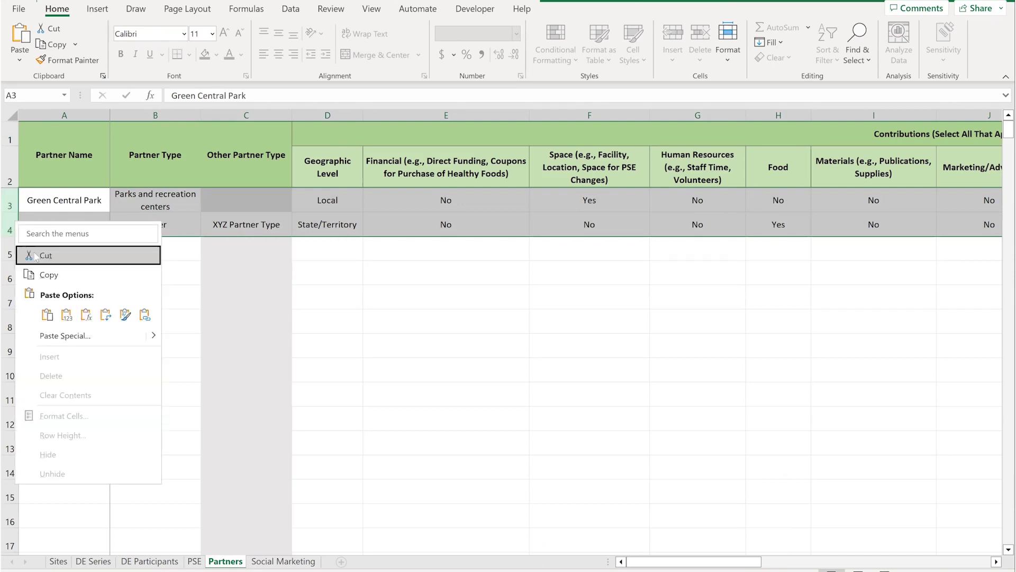
{"action": "left_click", "coordinate": [49, 273]}
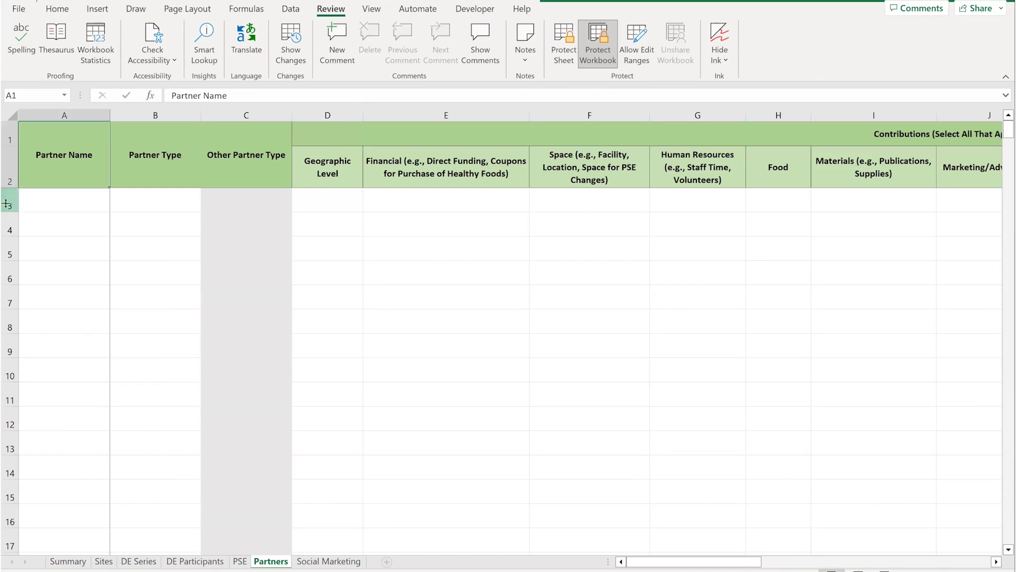
- Paste the copied partner rows into empty rows 3 and 4 of the agency workbook's Partners sheet
{"action": "left_click_drag", "start_coordinate": [11, 200], "coordinate": [10, 217]}
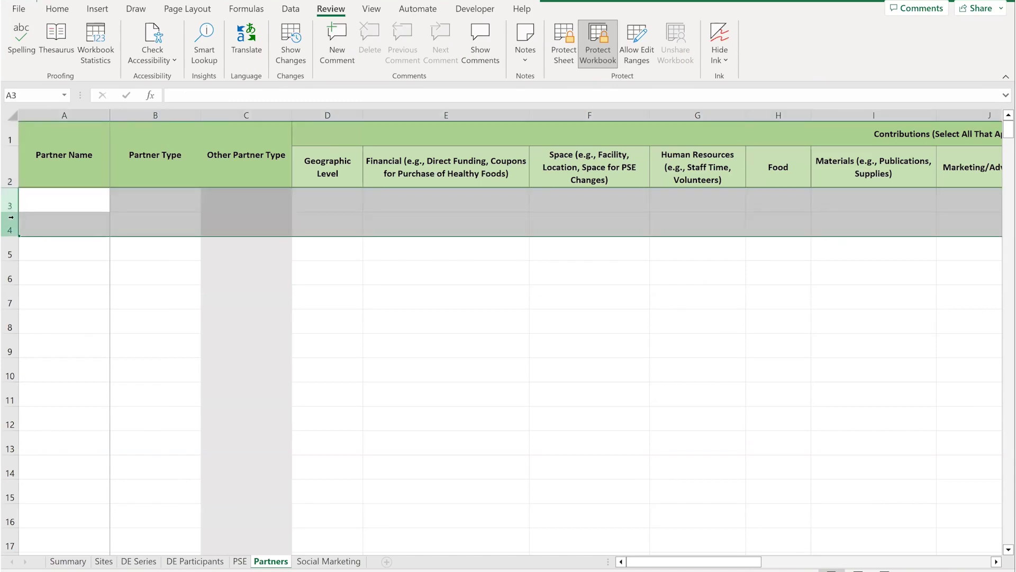
{"action": "right_click", "coordinate": [11, 217]}
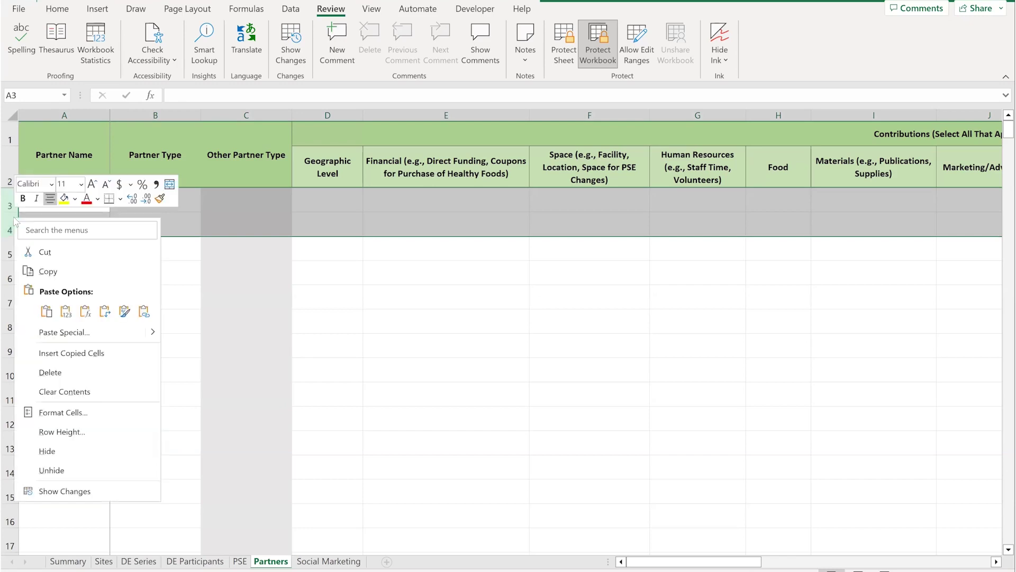
{"action": "left_click", "coordinate": [51, 307]}
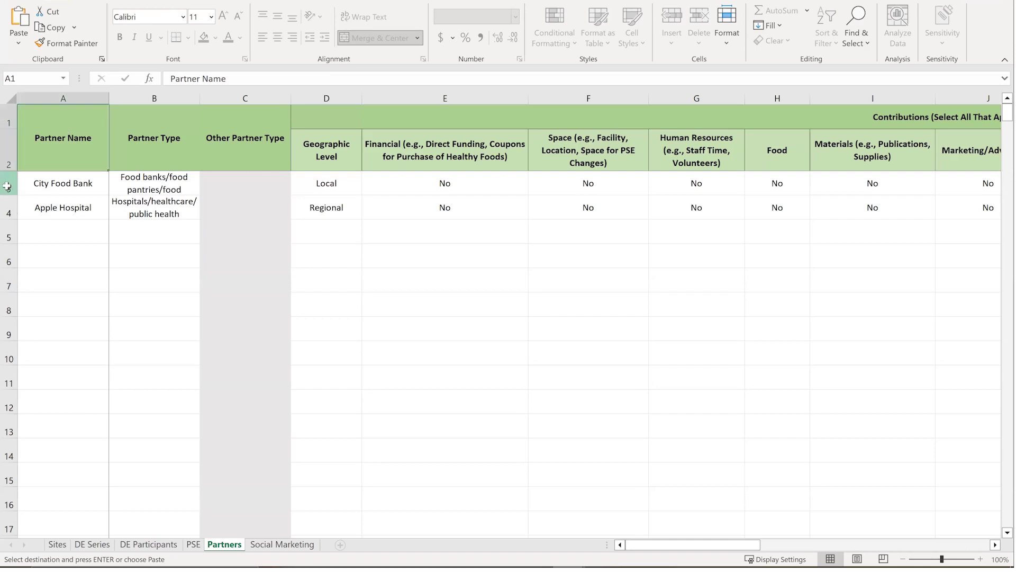
- Copy the City Food Bank and Apple Hospital rows from the other staff workbook's Partners sheet and switch to the agency workbook
{"action": "left_click_drag", "start_coordinate": [8, 188], "coordinate": [8, 212]}
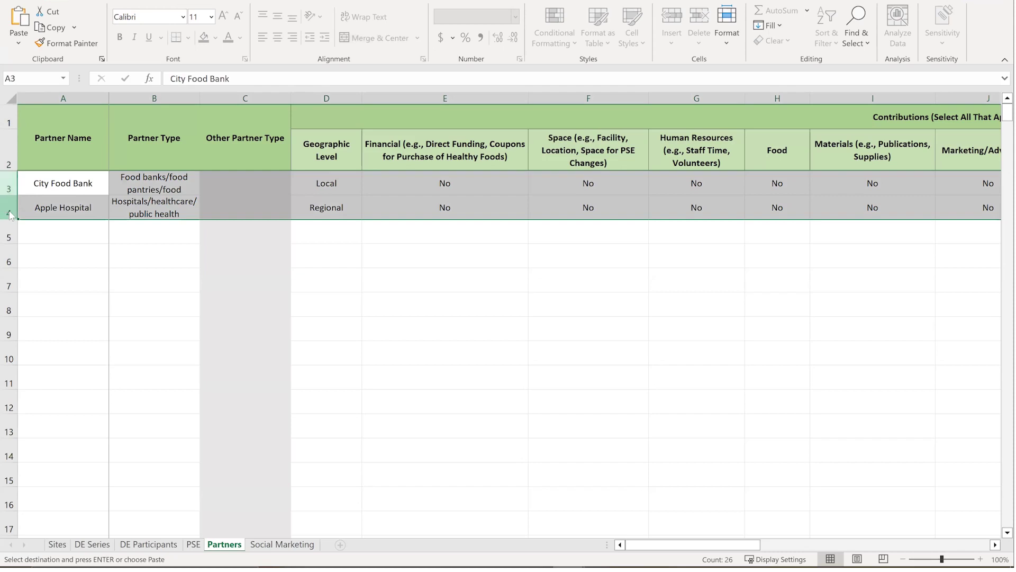
{"action": "right_click", "coordinate": [8, 212]}
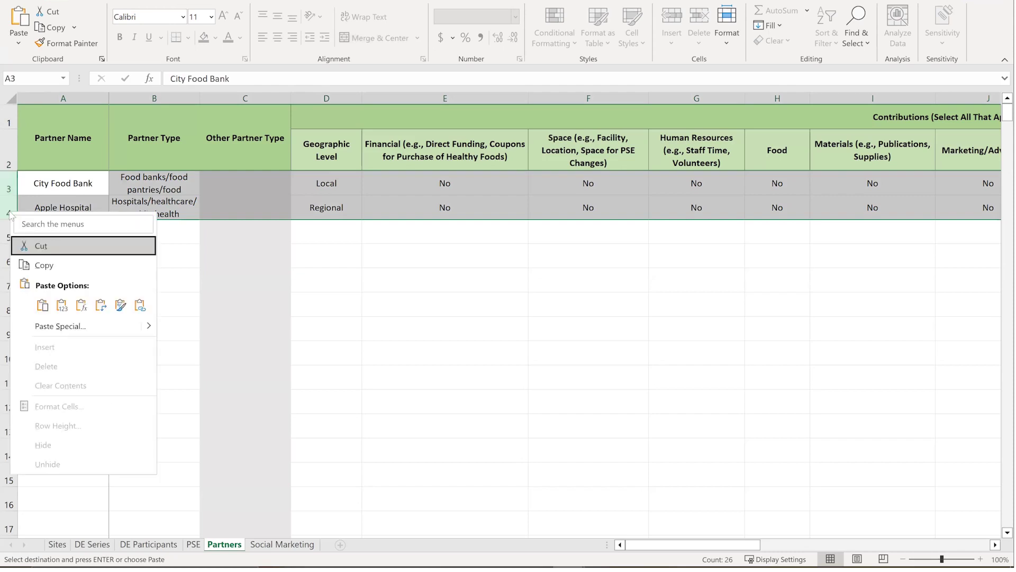
{"action": "left_click", "coordinate": [38, 265]}
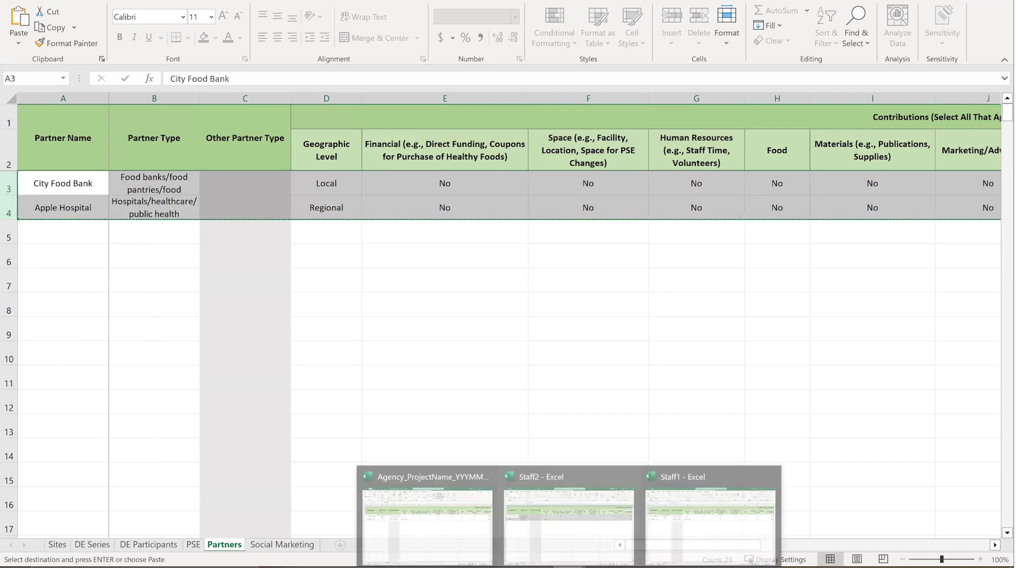
{"action": "left_click", "coordinate": [459, 532]}
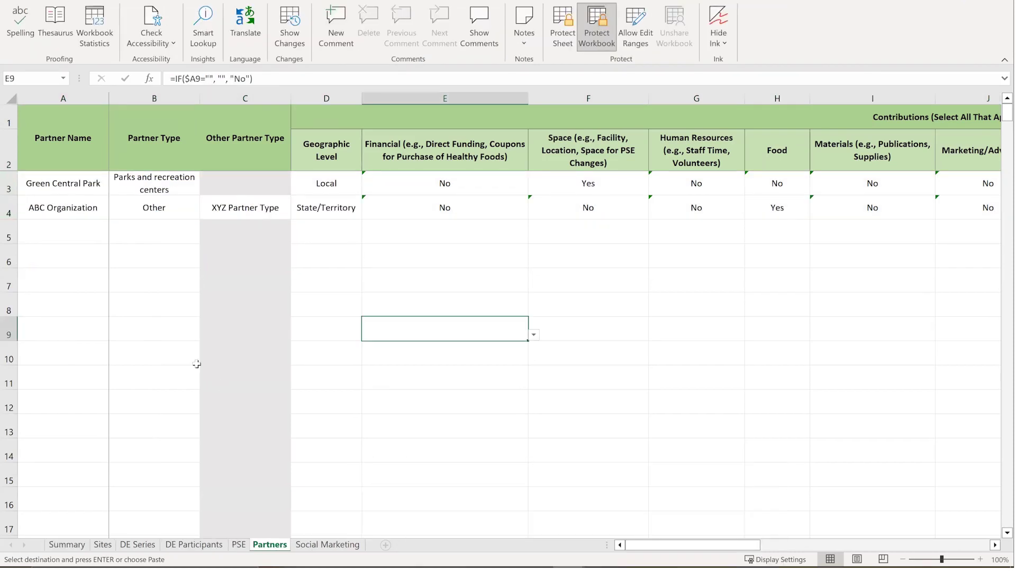
- Paste the second set of partner rows into rows 5 and 6 of the Partners sheet, directly below ABC Organization
{"action": "left_click", "coordinate": [8, 230]}
{"action": "left_click", "coordinate": [6, 247], "text": "shift"}
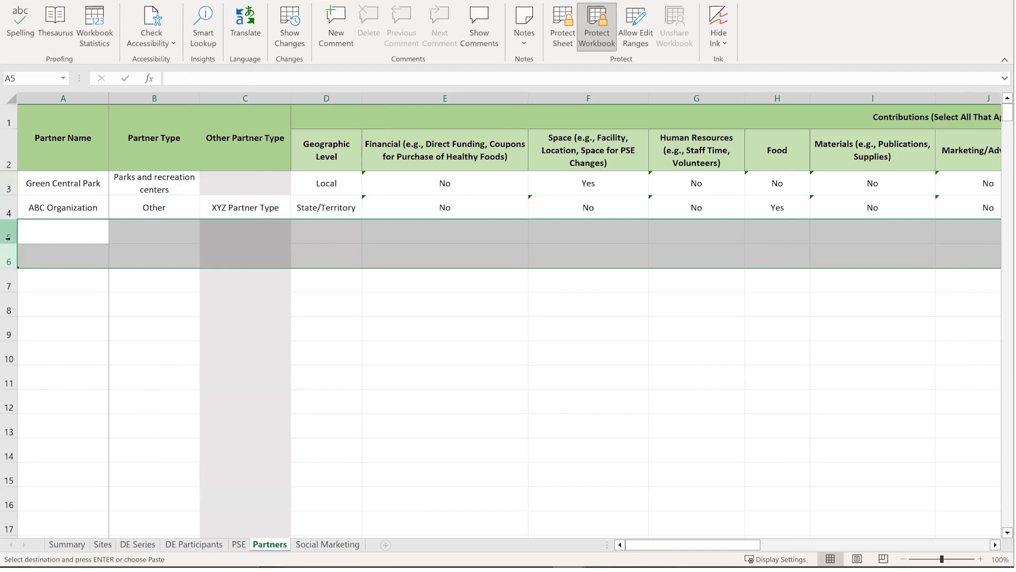
{"action": "right_click", "coordinate": [8, 237]}
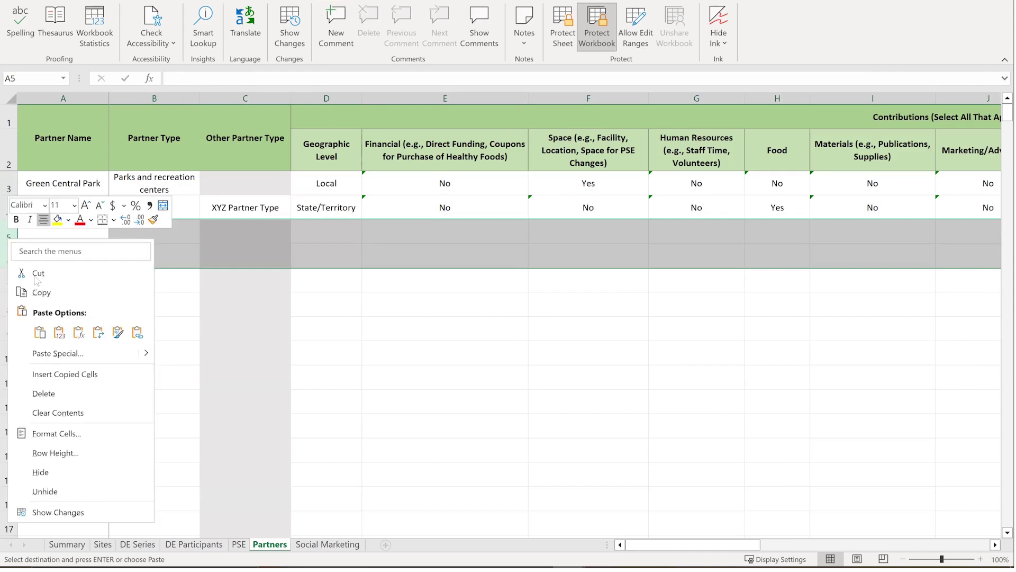
{"action": "left_click", "coordinate": [40, 332]}
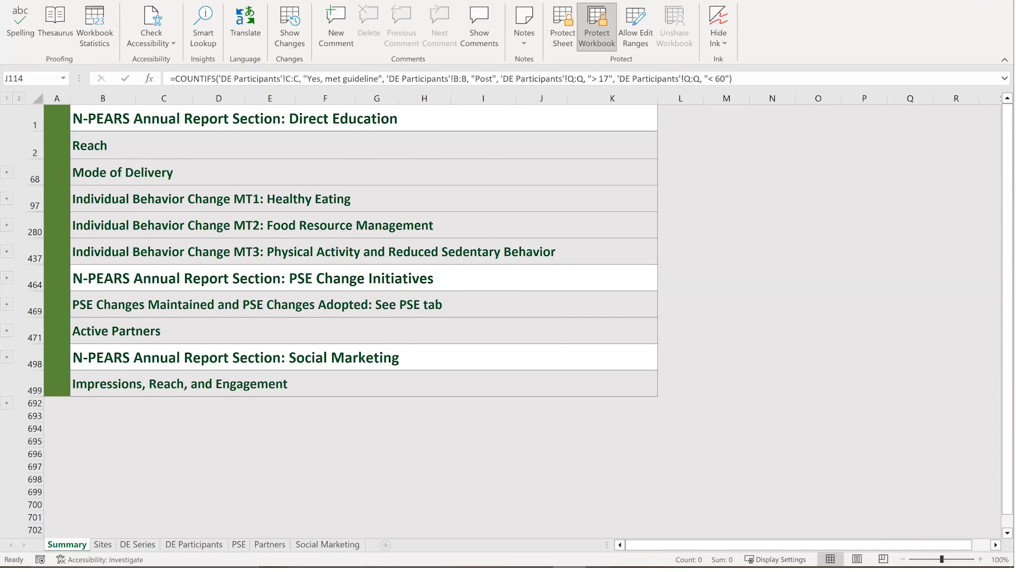
- Expand the Reach section of the Summary sheet to view its participant counts, and collapse it again
{"action": "left_click", "coordinate": [7, 173]}
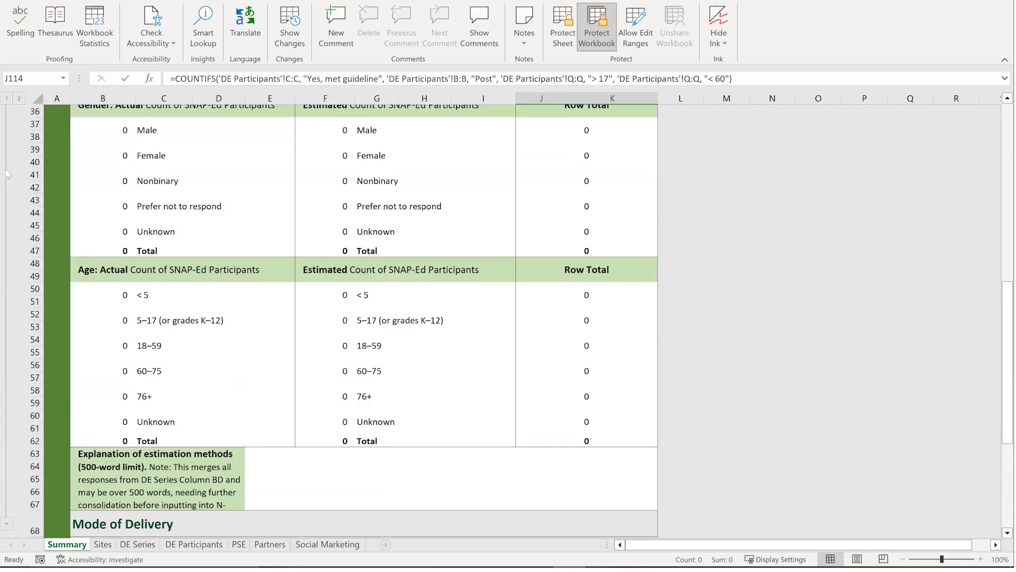
{"action": "left_click", "coordinate": [7, 527]}
{"action": "scroll", "coordinate": [95, 363], "scroll_direction": "up", "scroll_amount": 2}
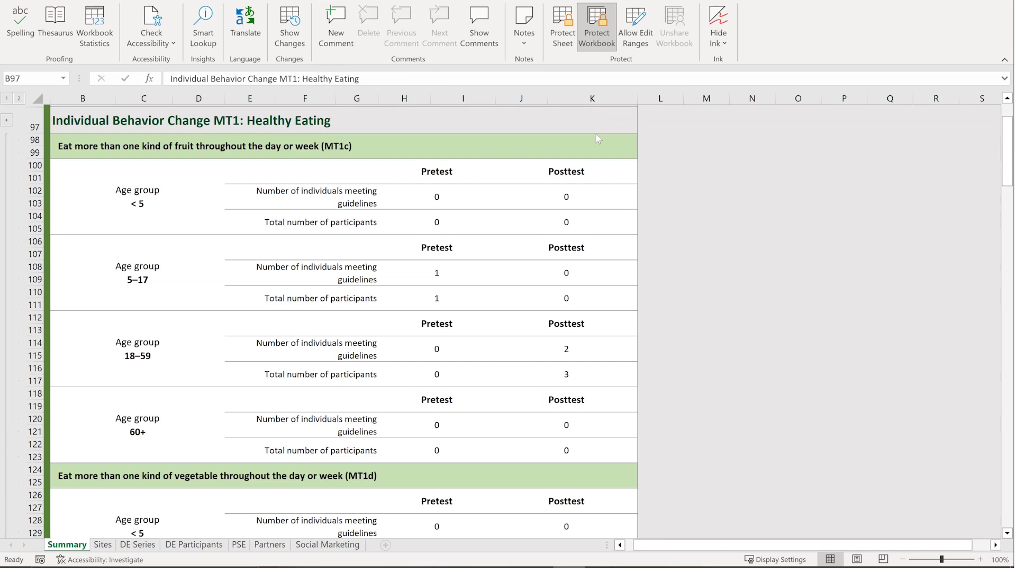
- Examine the Summary sheet's Healthy Eating (MT1) posttest counts for ages 18–59 and its Active Partners table down to food banks
{"action": "left_click", "coordinate": [561, 115]}
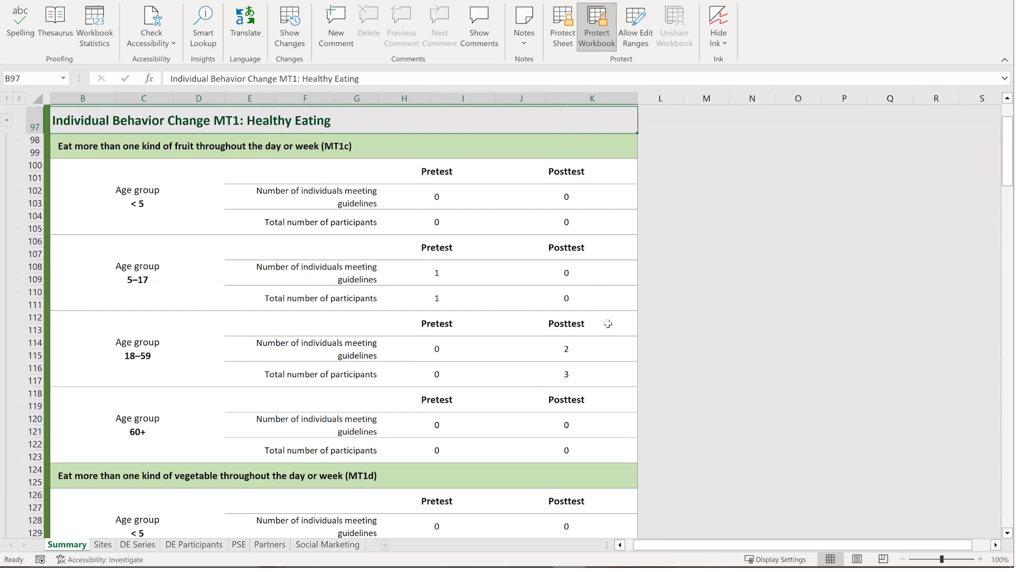
{"action": "left_click_drag", "start_coordinate": [607, 323], "coordinate": [594, 372]}
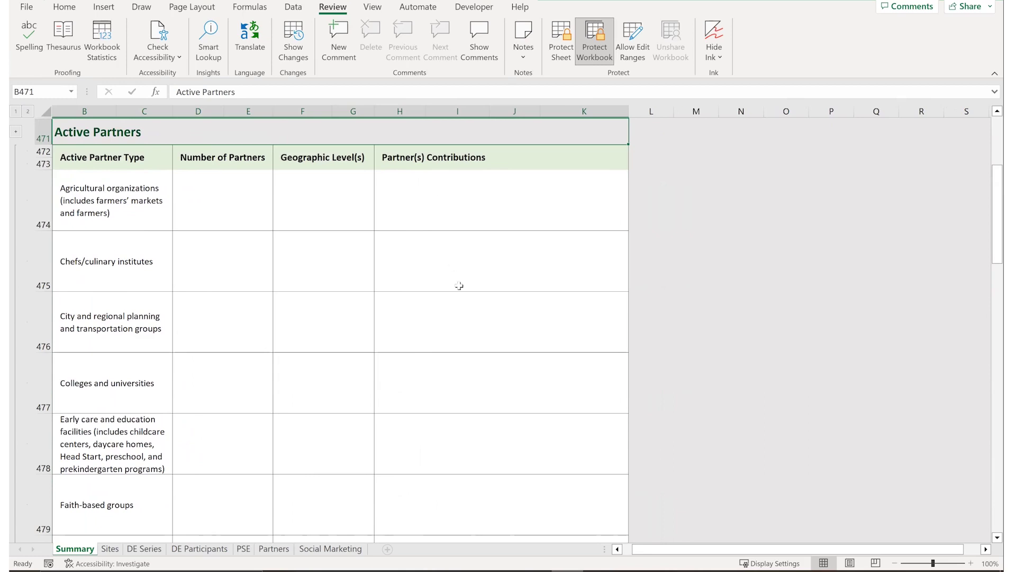
{"action": "scroll", "coordinate": [459, 285], "scroll_direction": "down", "scroll_amount": 2}
{"action": "scroll", "coordinate": [459, 286], "scroll_direction": "down", "scroll_amount": 1}
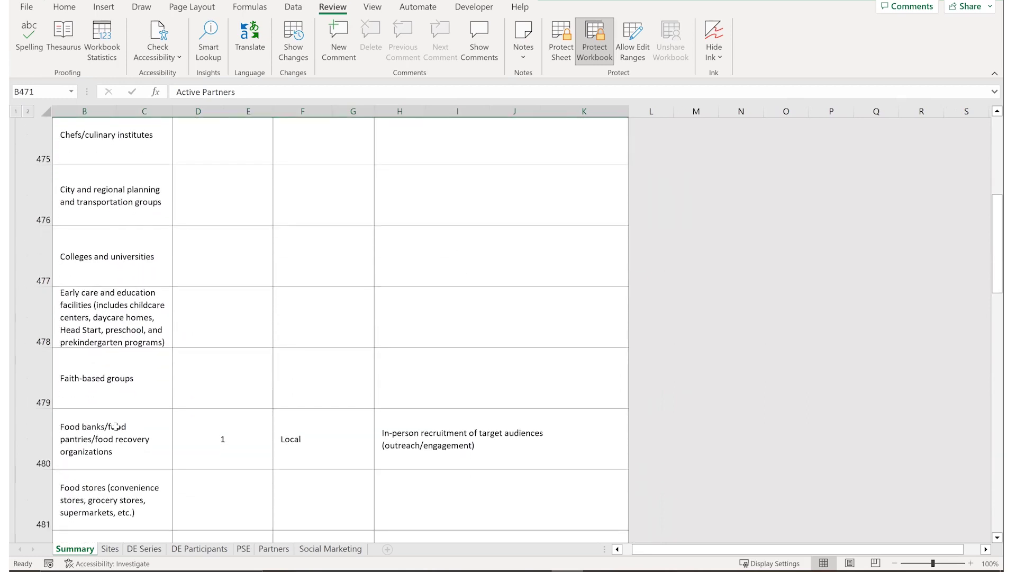
- Review the food banks/food pantries row of the Active Partners table across its columns
{"action": "left_click_drag", "start_coordinate": [116, 427], "coordinate": [401, 451]}
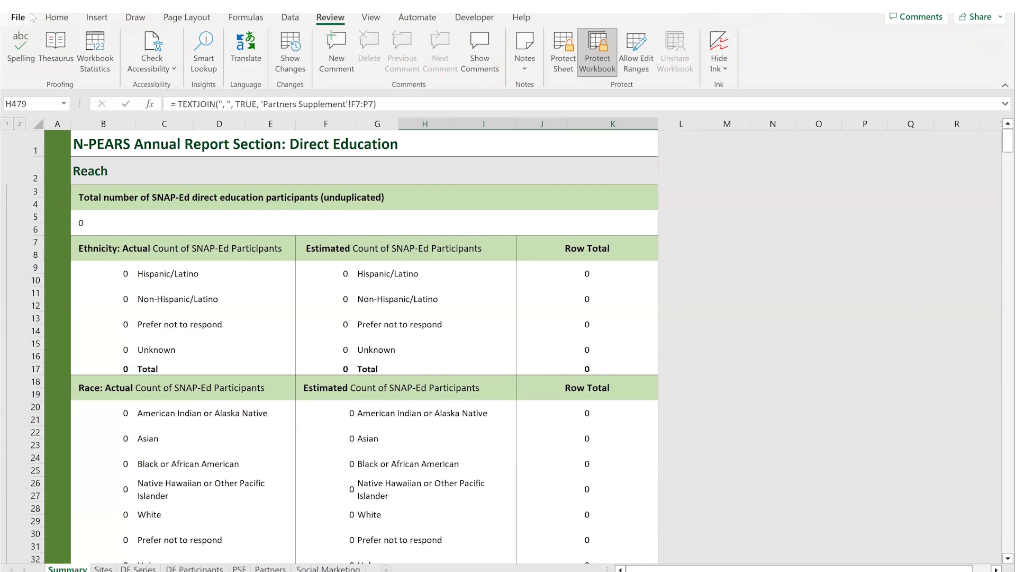
- Open the Summary sheet's print settings and check the orientation and scaling options, keeping Landscape Orientation and Fit All Columns on One Page
{"action": "left_click", "coordinate": [30, 15]}
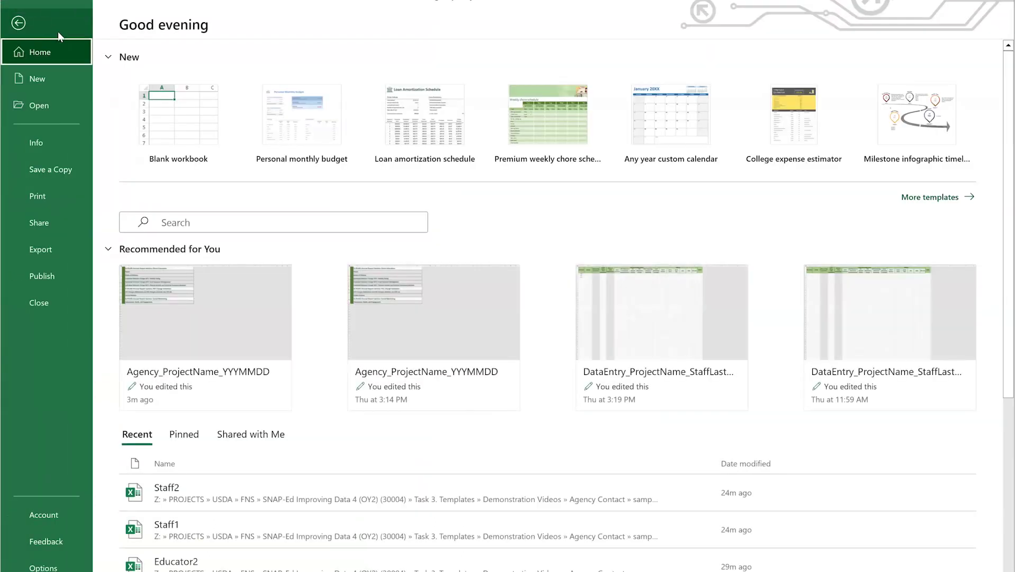
{"action": "left_click", "coordinate": [40, 192]}
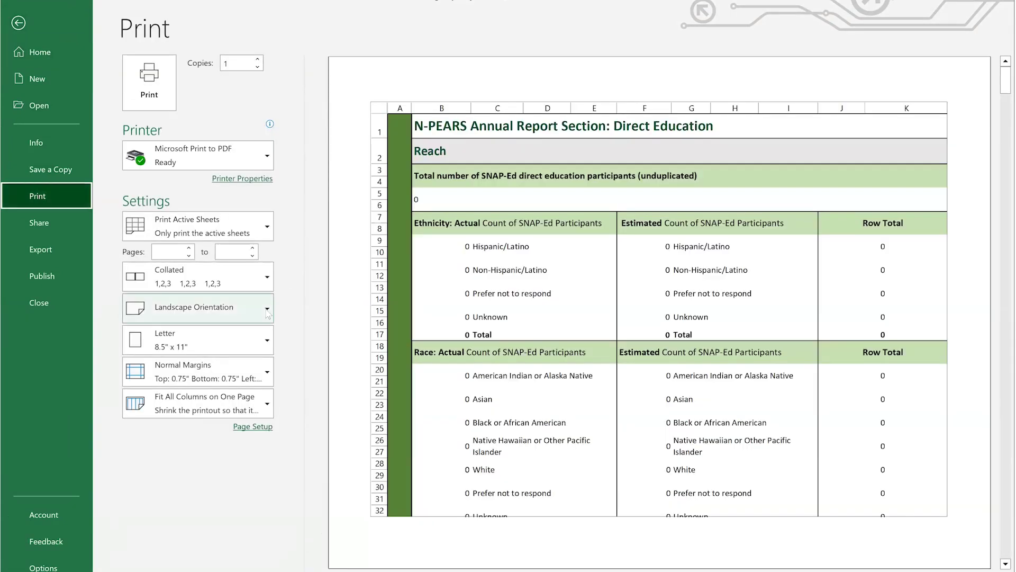
{"action": "left_click", "coordinate": [268, 314]}
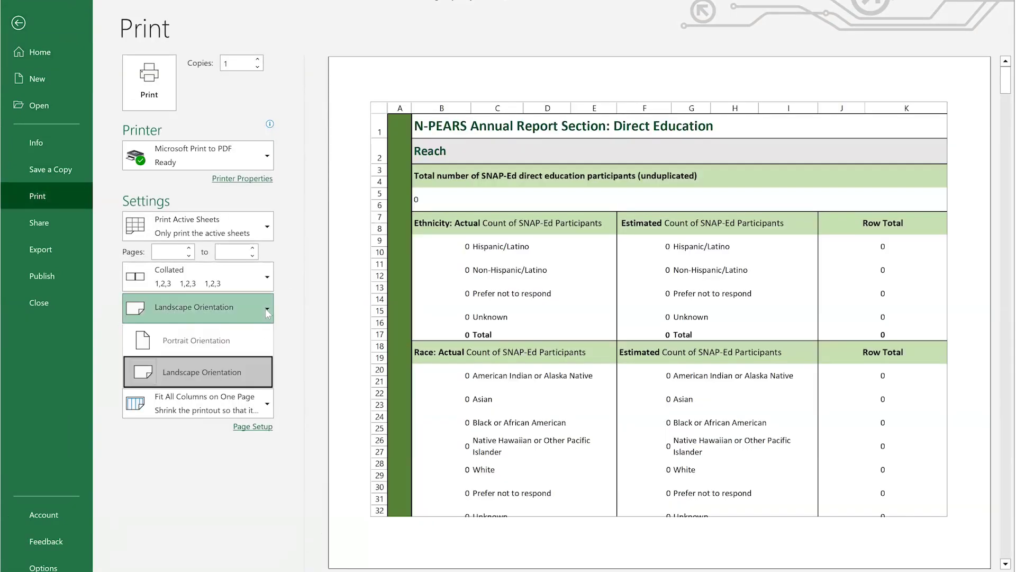
{"action": "left_click", "coordinate": [267, 312]}
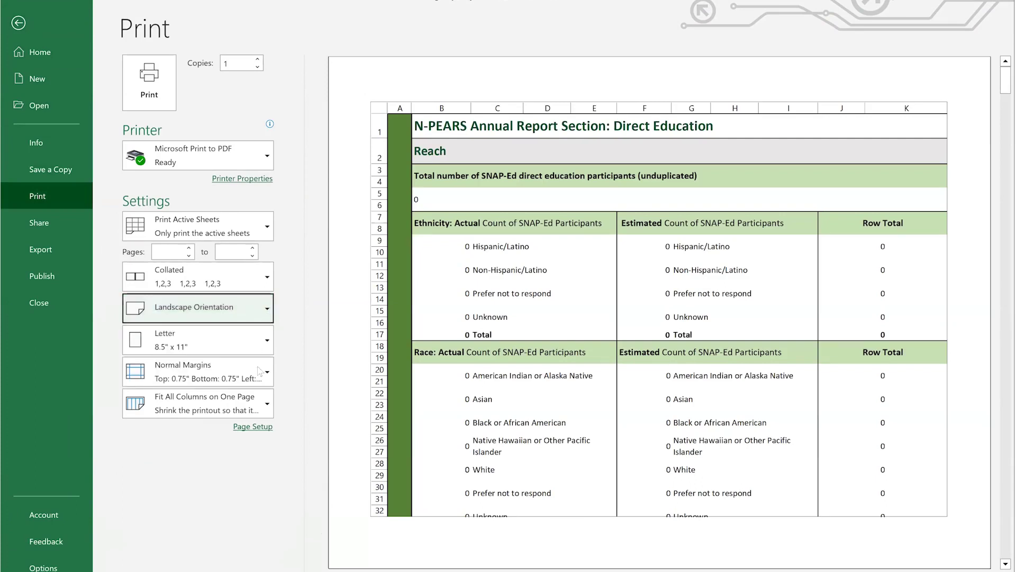
{"action": "left_click", "coordinate": [256, 398]}
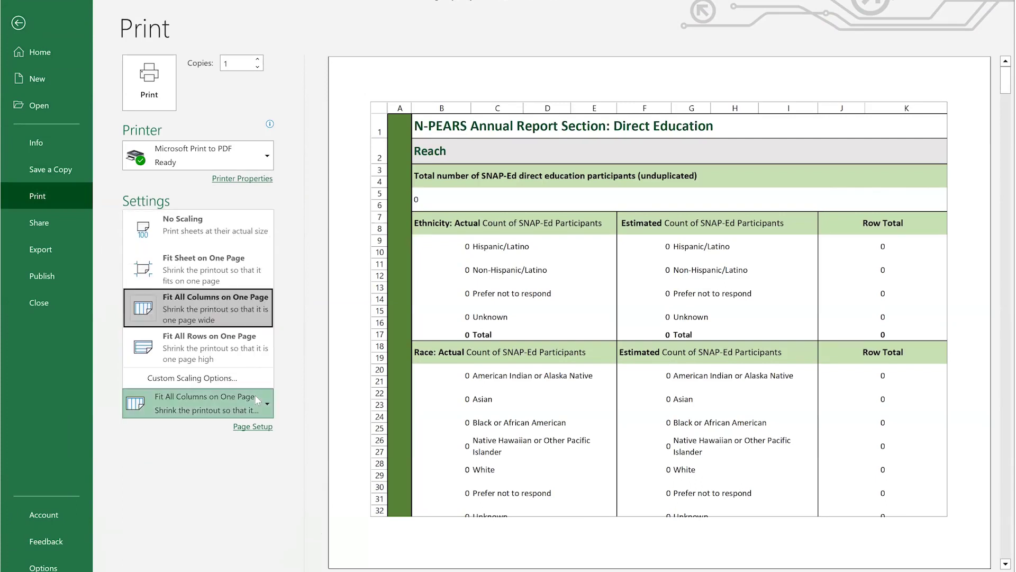
{"action": "left_click", "coordinate": [271, 304]}
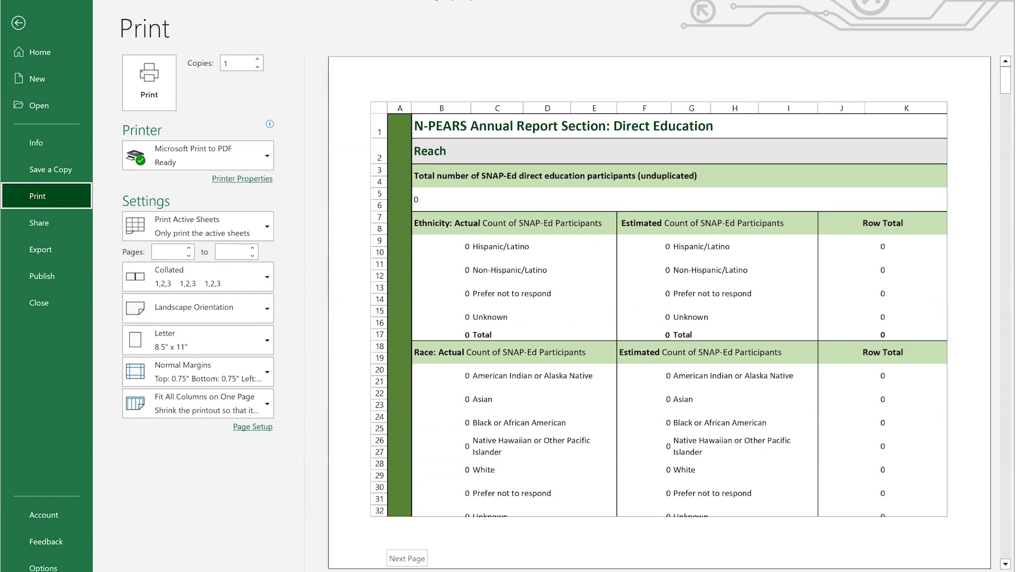
- Page through the Summary sheet's print preview to the sugar-sweetened beverages (MT1h) section, and return to the worksheet without printing
{"action": "scroll", "coordinate": [659, 312], "scroll_direction": "down", "scroll_amount": 1}
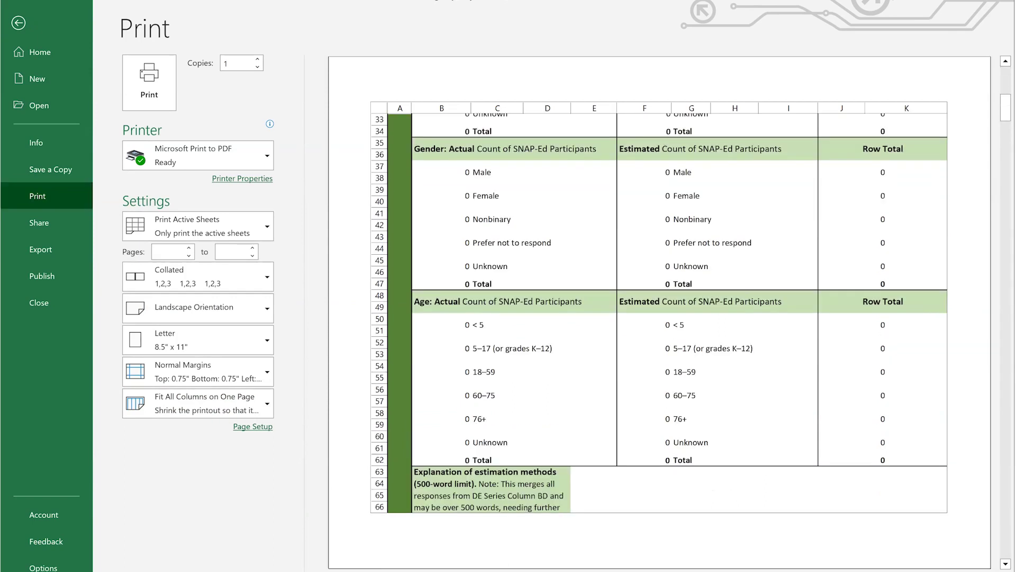
{"action": "scroll", "coordinate": [659, 312], "scroll_direction": "down", "scroll_amount": 1}
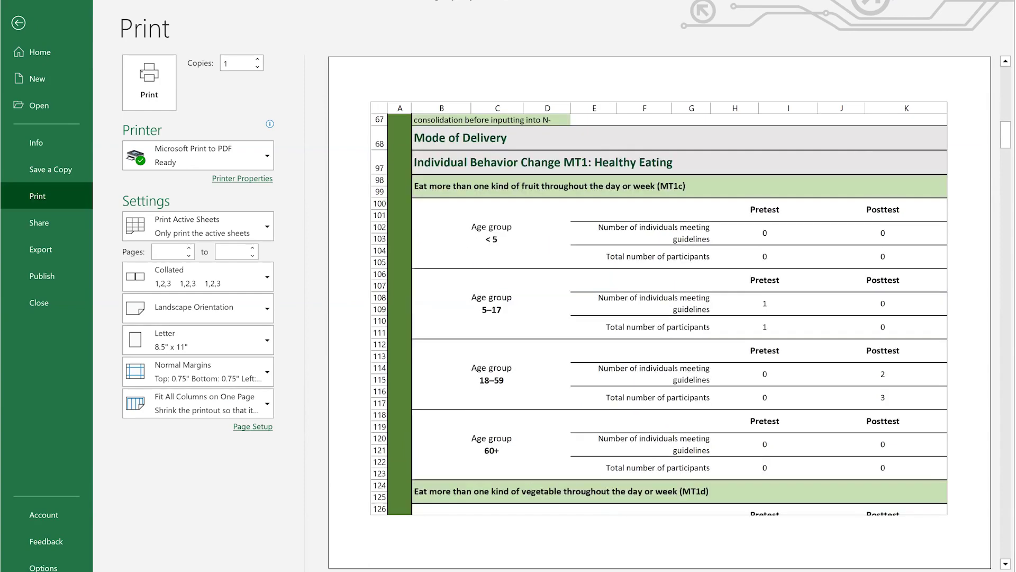
{"action": "scroll", "coordinate": [659, 312], "scroll_direction": "down", "scroll_amount": 1}
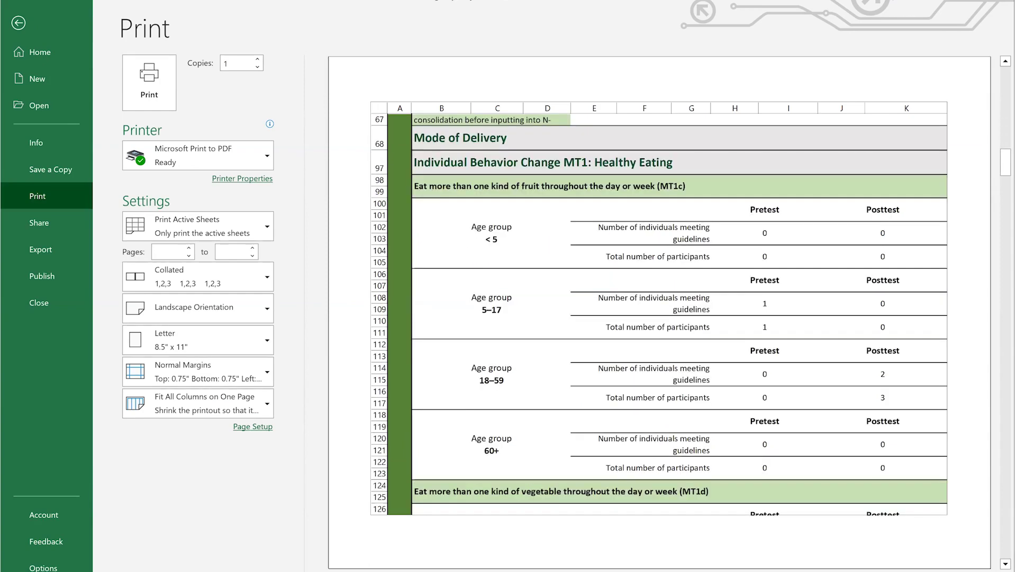
{"action": "scroll", "coordinate": [658, 312], "scroll_direction": "down", "scroll_amount": 1}
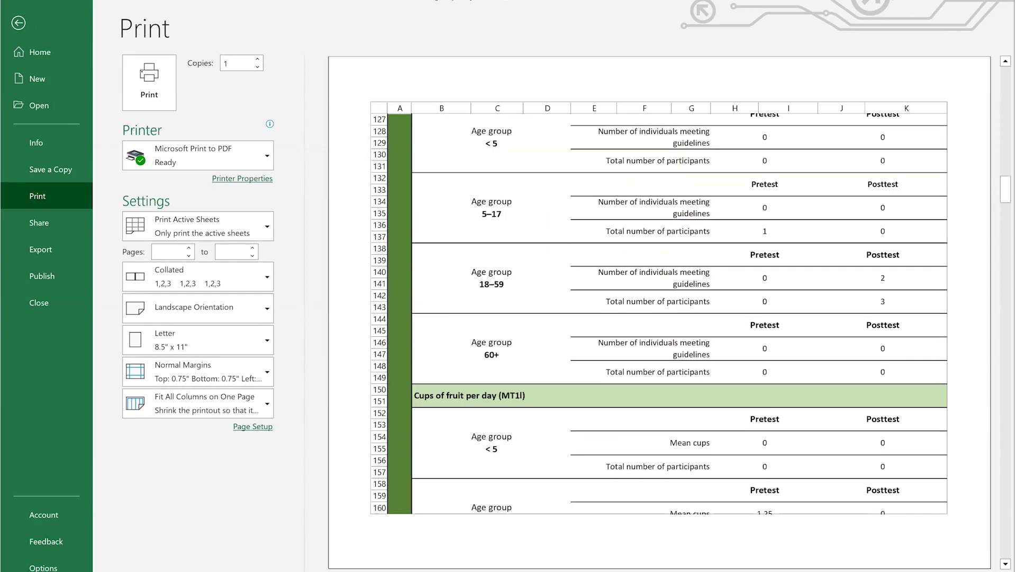
{"action": "scroll", "coordinate": [658, 312], "scroll_direction": "down", "scroll_amount": 1}
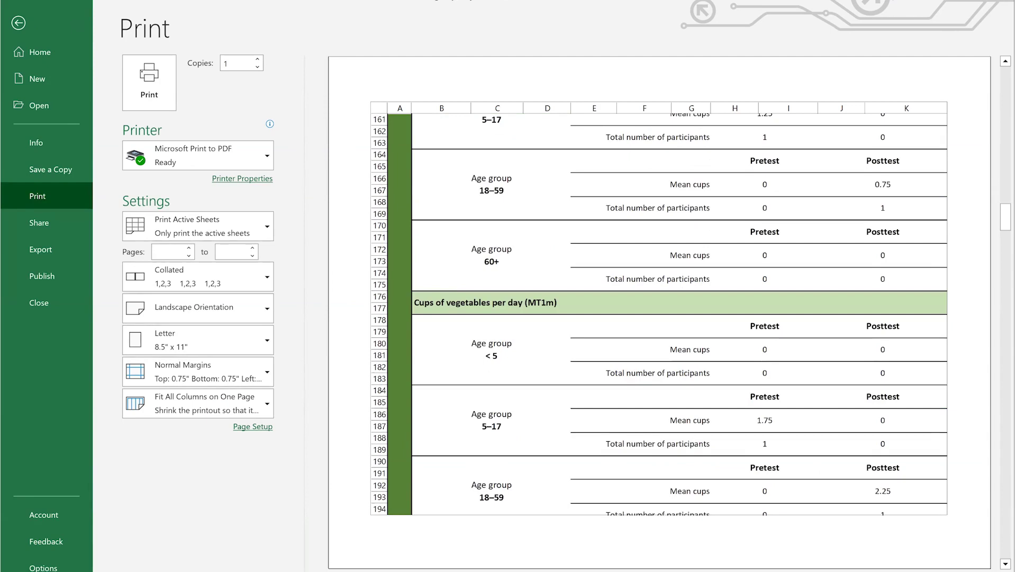
{"action": "scroll", "coordinate": [658, 312], "scroll_direction": "down", "scroll_amount": 1}
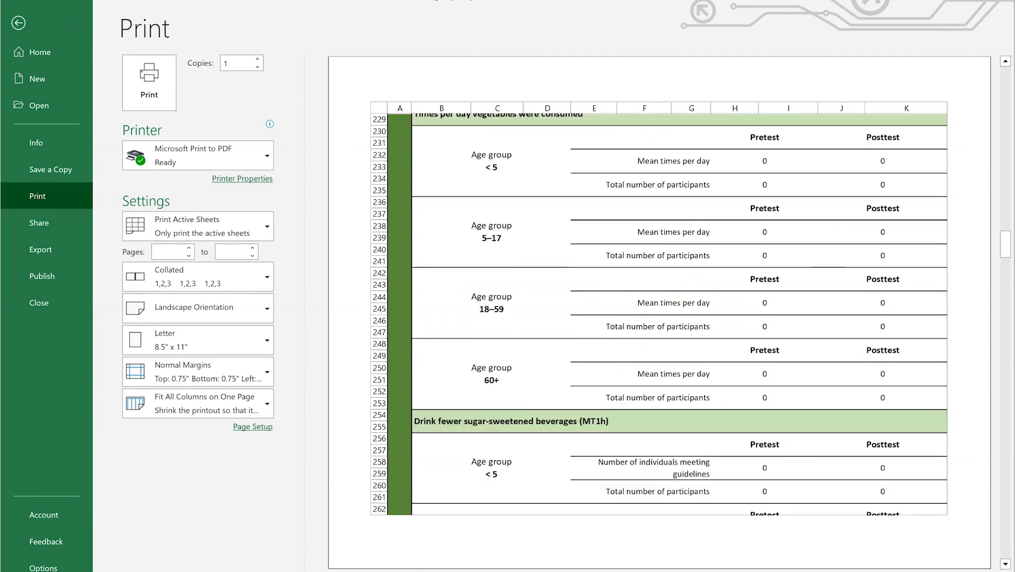
{"action": "key", "text": "Escape"}
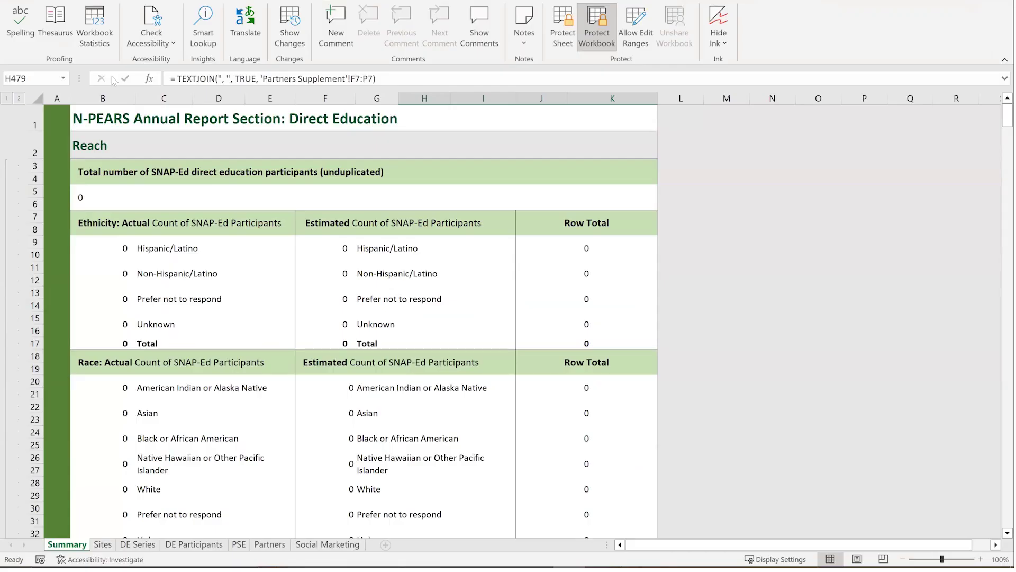